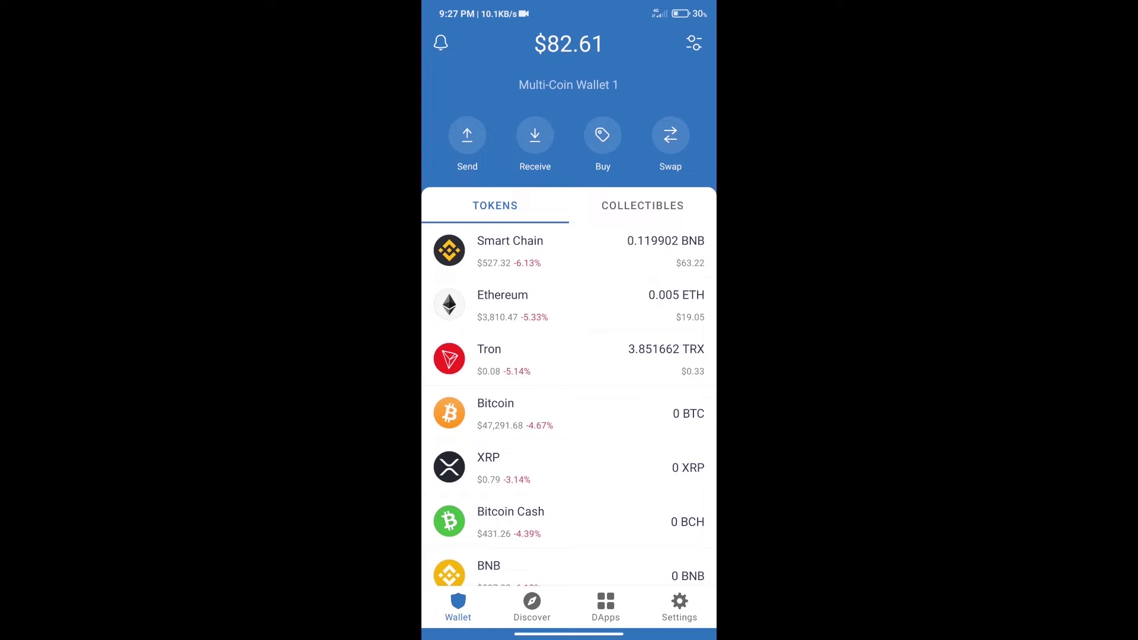
- Bring up Trust Wallet's Search - Buy token list from the wallet home screen
left_click(602, 135)
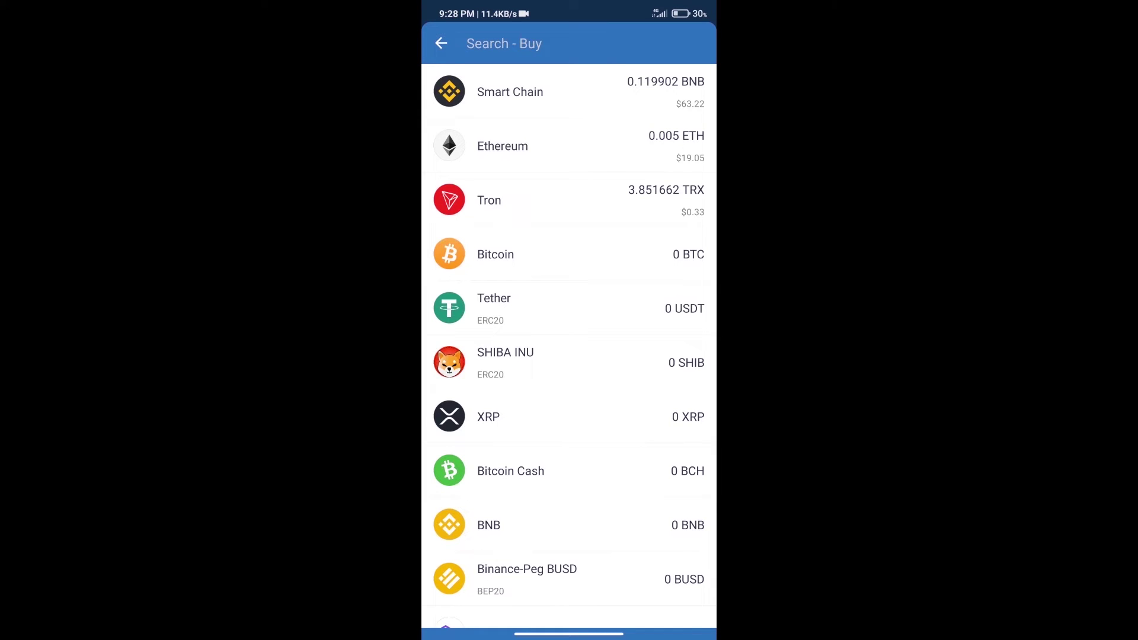
type("bn")
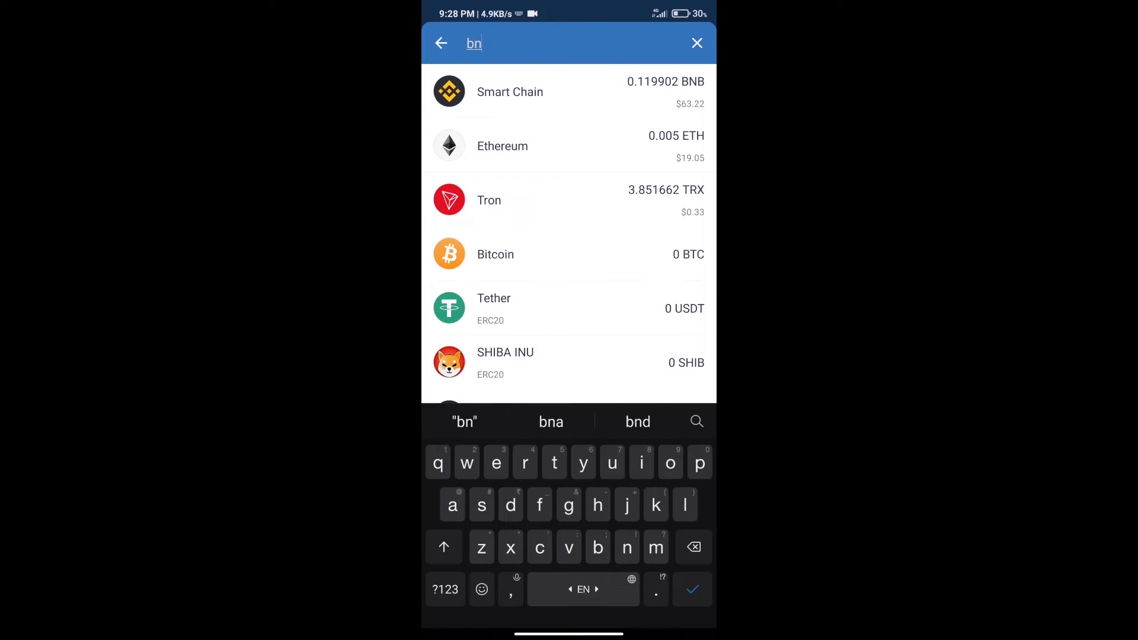
type("b")
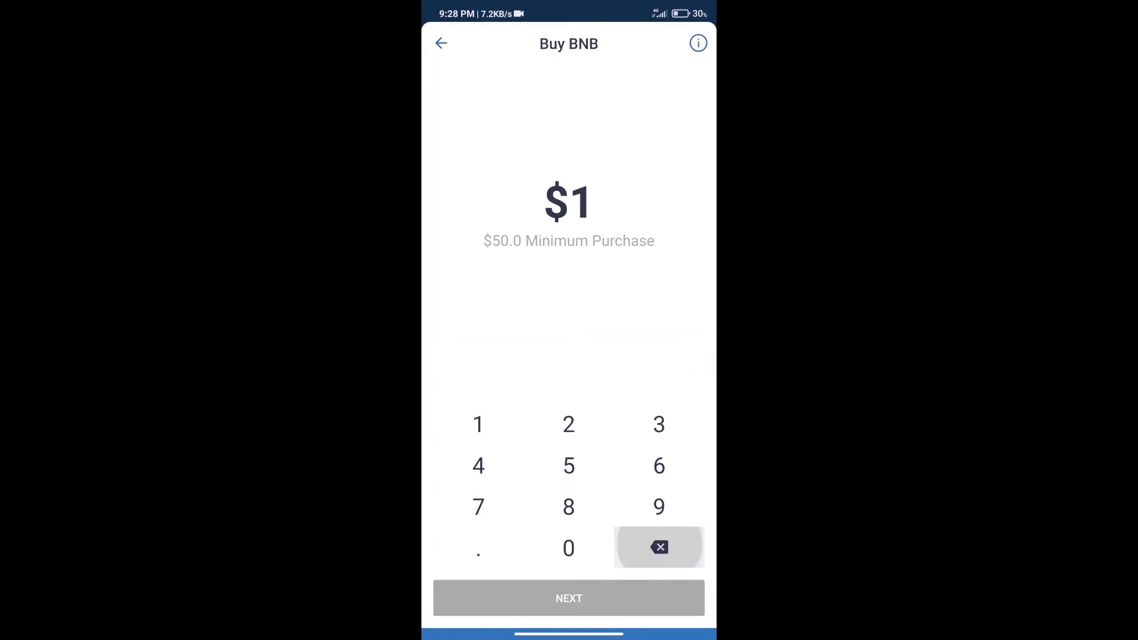
- Enter a $50 BNB purchase amount, then back out to the wallet home
left_click(568, 464)
left_click(568, 547)
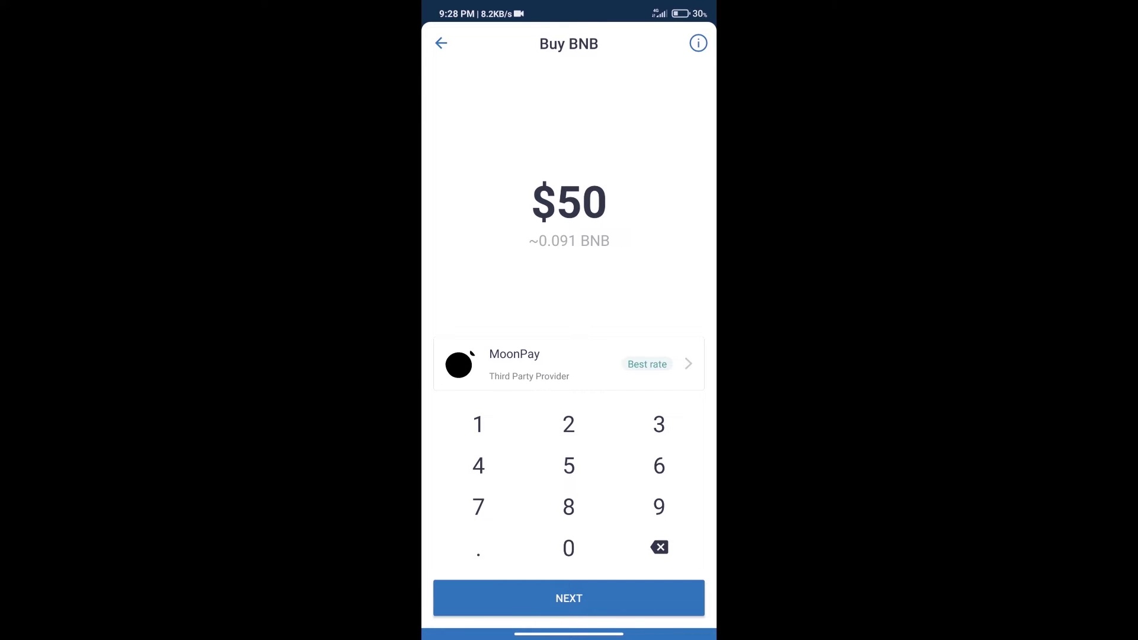
key("Escape")
key("Escape")
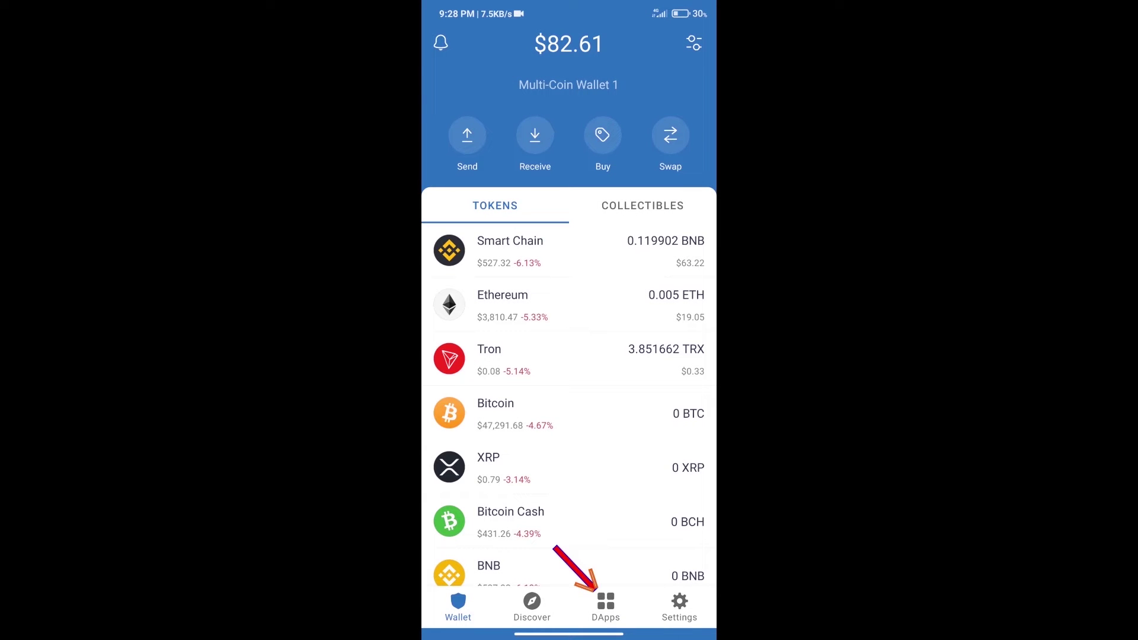
- Load PancakeSwap's swap page from the DApps list and start connecting a wallet
left_click(606, 609)
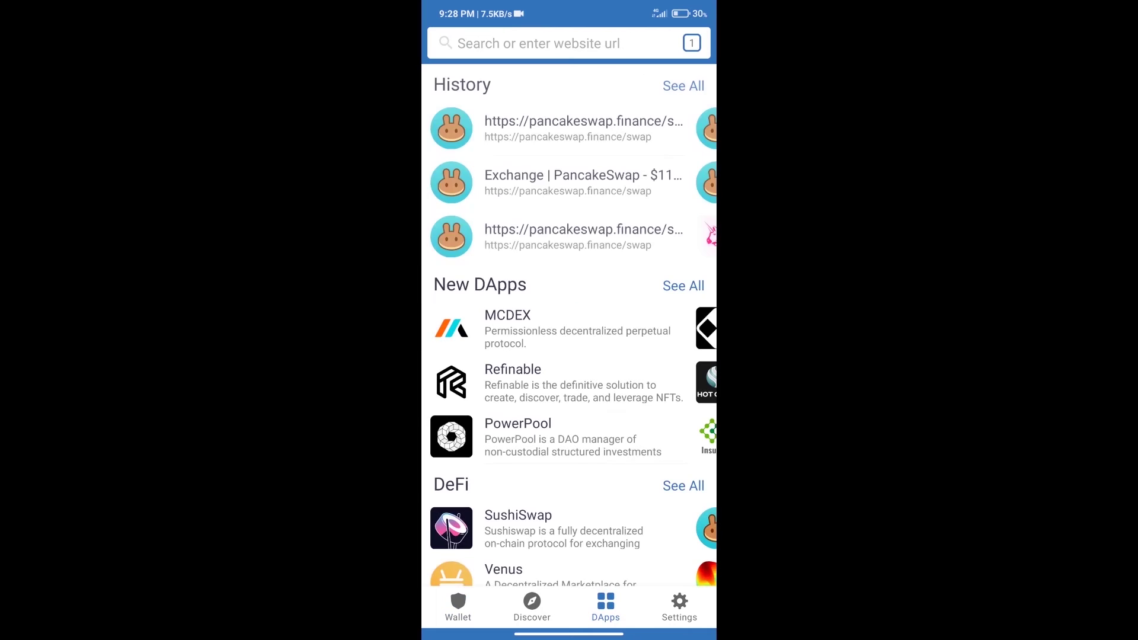
scroll(568, 320, "down", 5)
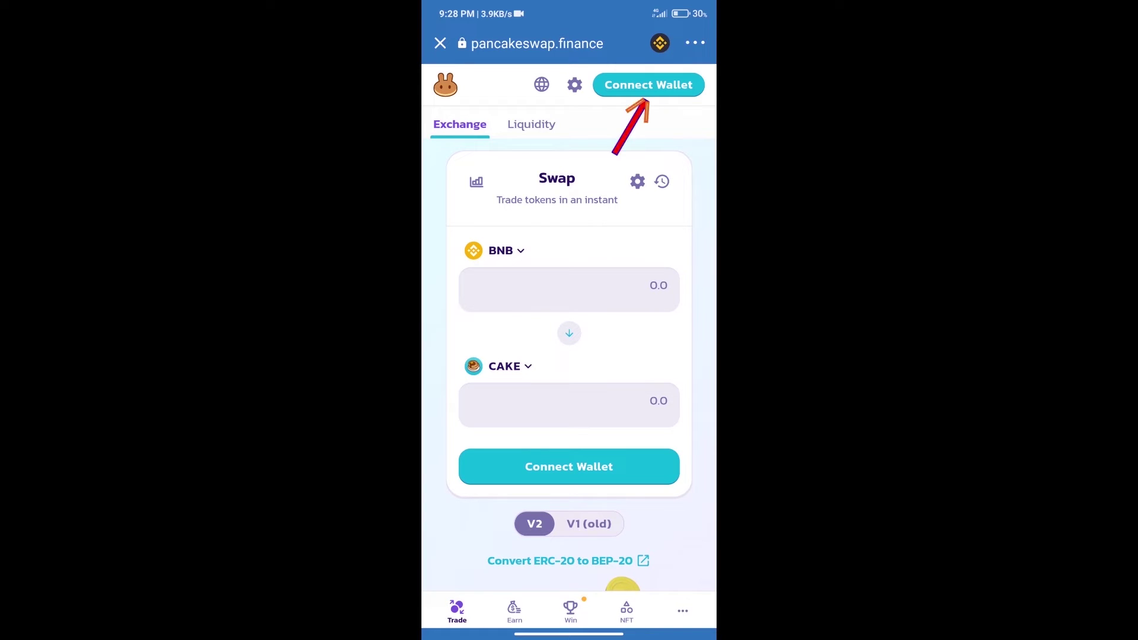
left_click(648, 84)
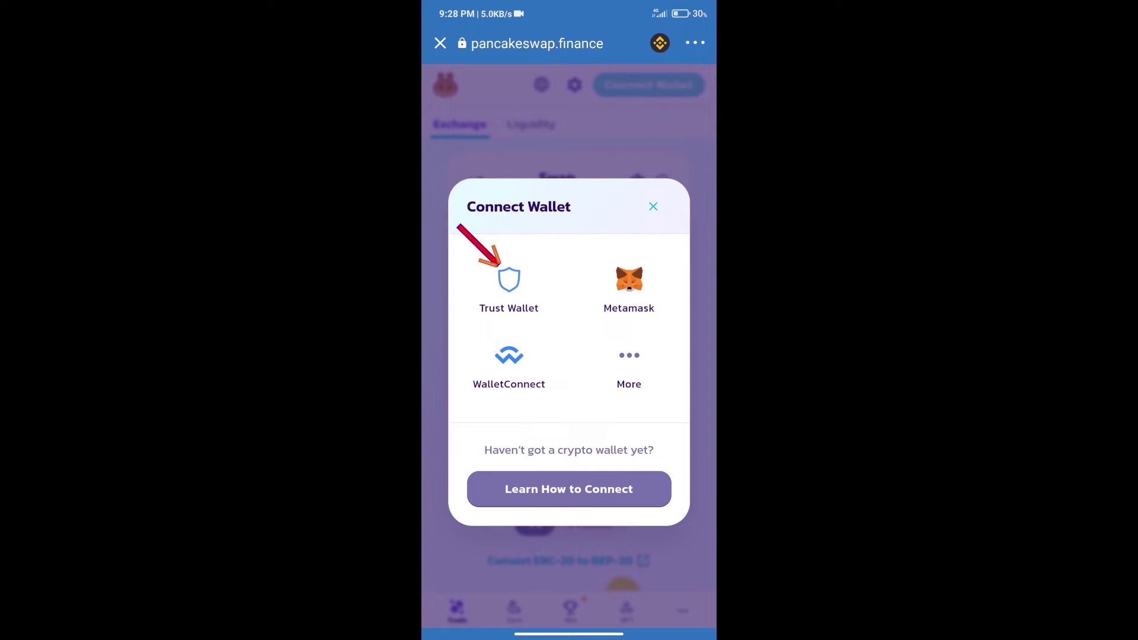
- Connect Trust Wallet and copy DOM's contract address from CoinMarketCap
left_click(508, 280)
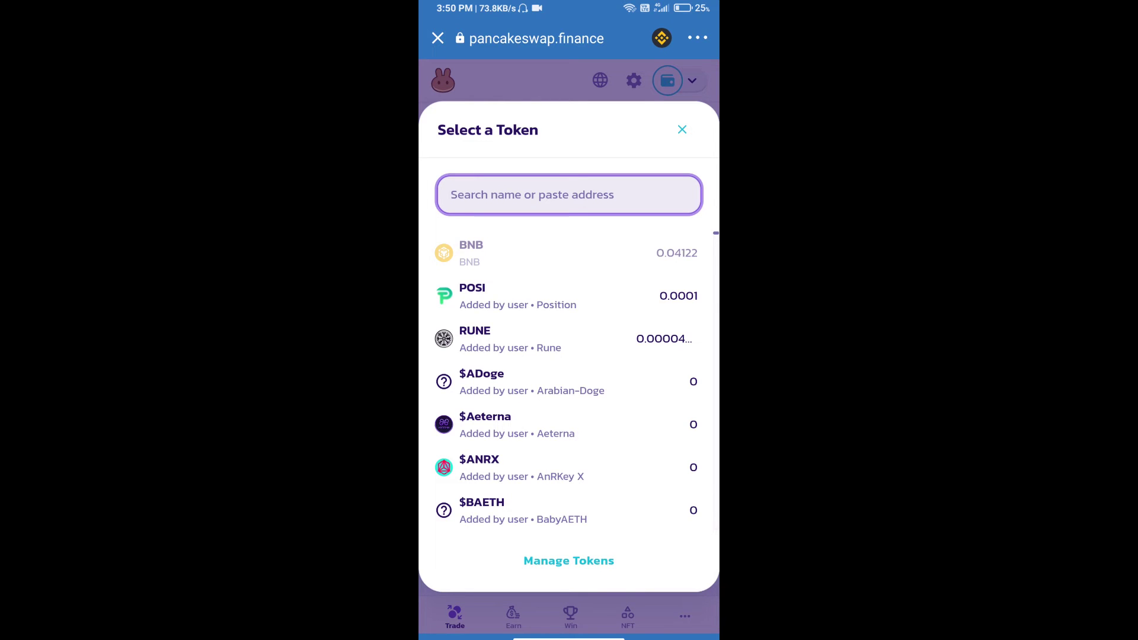
left_click_drag(569, 635, 569, 400)
left_click(636, 382)
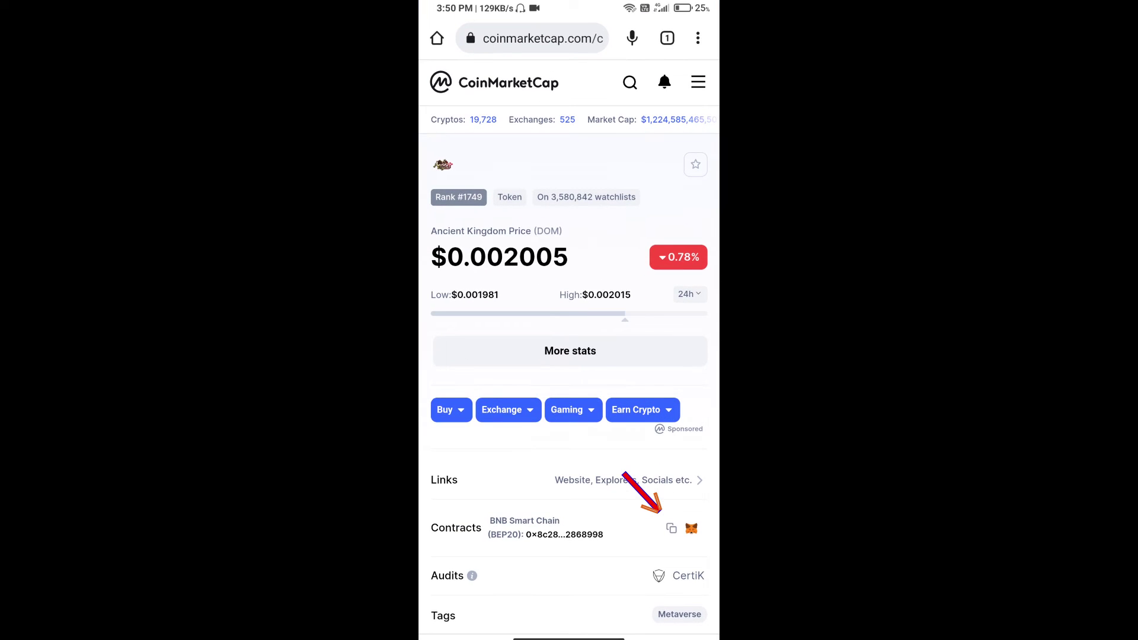
left_click(672, 528)
- Return to PancakeSwap's token search and bring up the paste option
left_click_drag(568, 636, 569, 400)
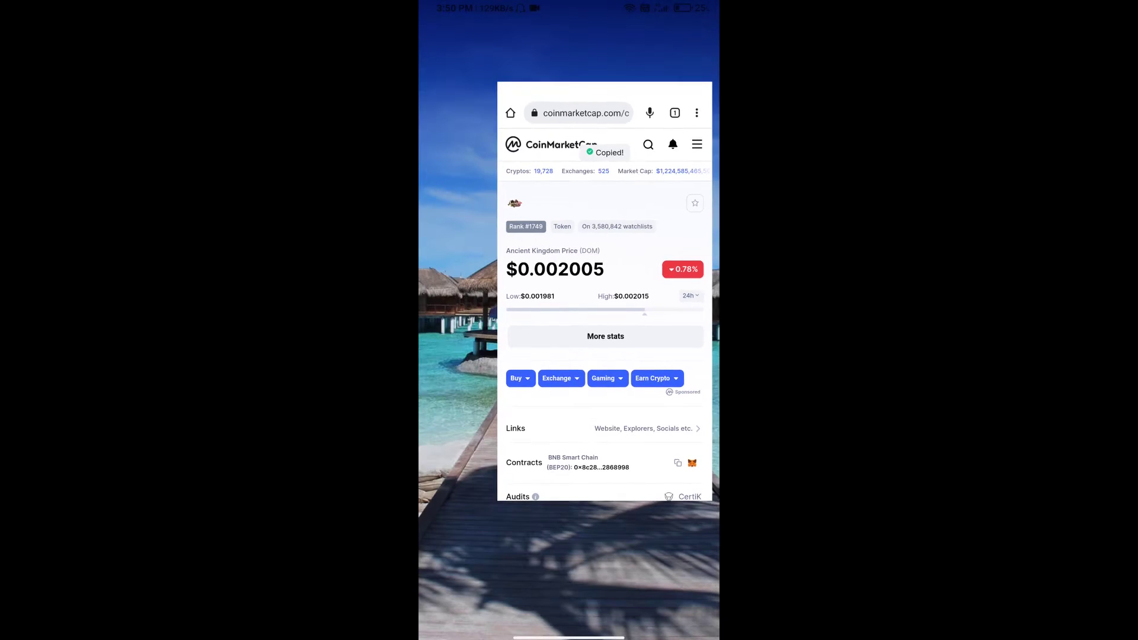
left_click(634, 382)
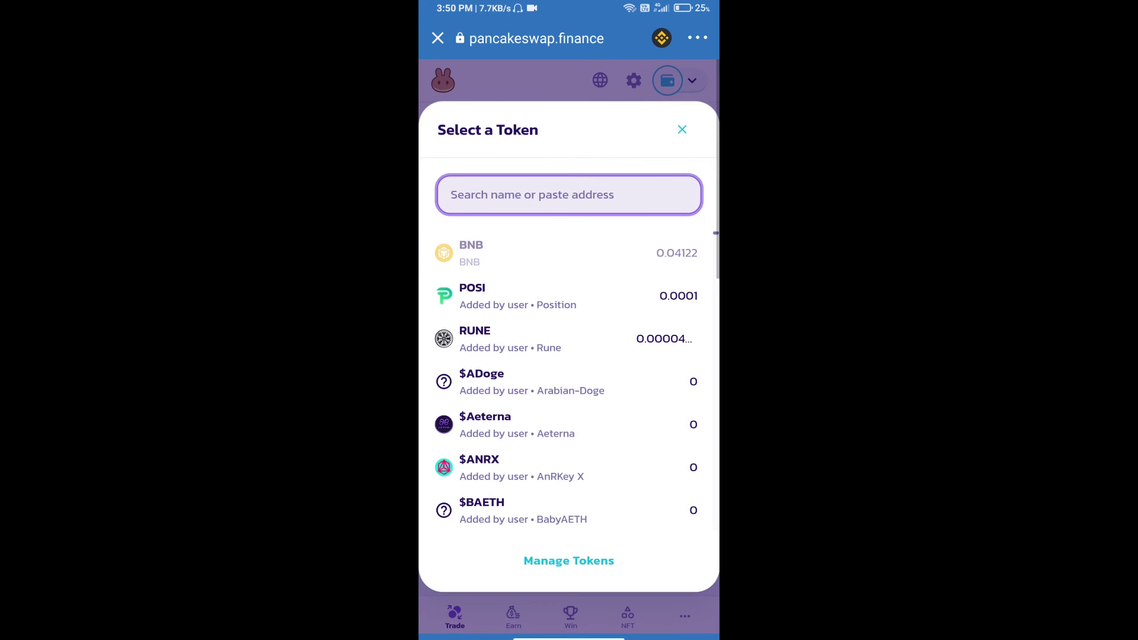
left_click(534, 194)
- Paste DOM's contract address and import Ancient Kingdom, accepting the risk warning
left_click(457, 160)
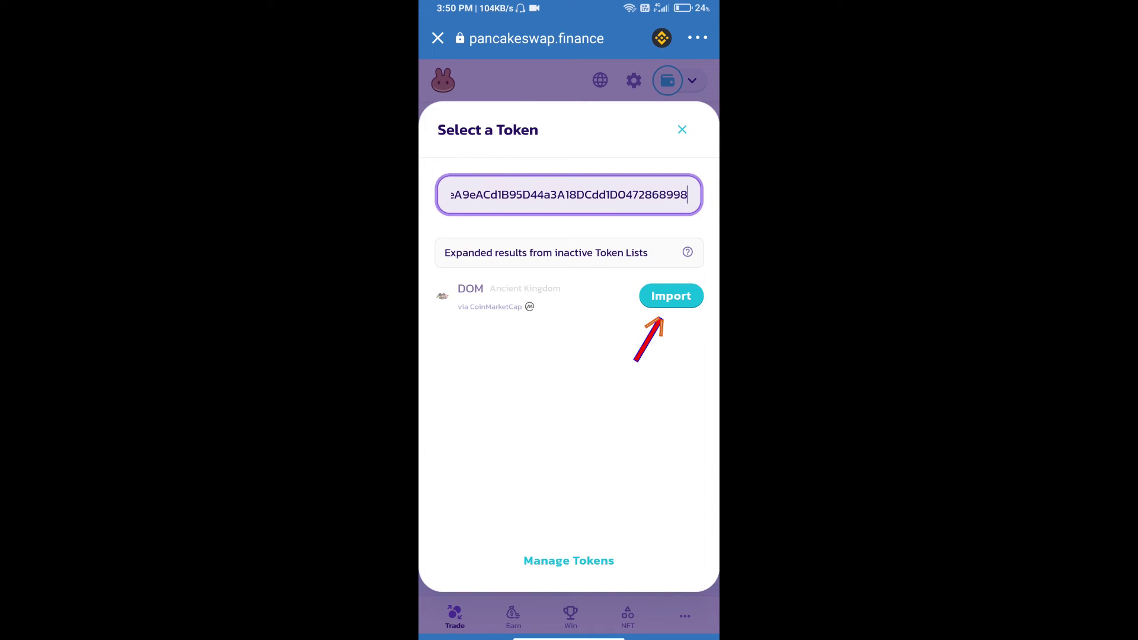
left_click(670, 296)
left_click(450, 510)
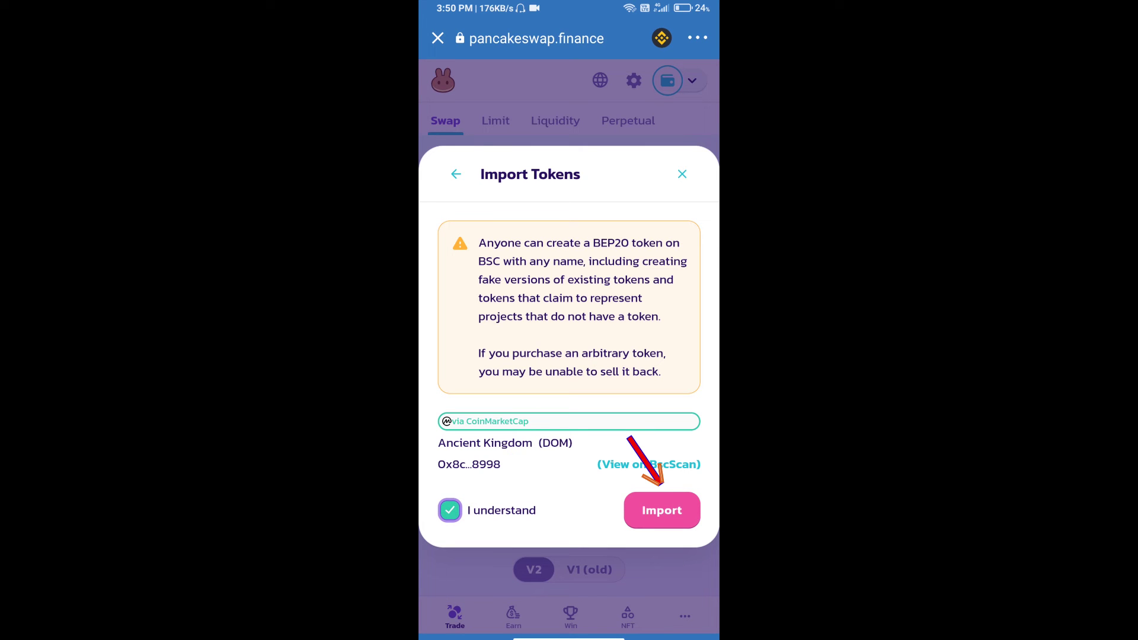
left_click(661, 510)
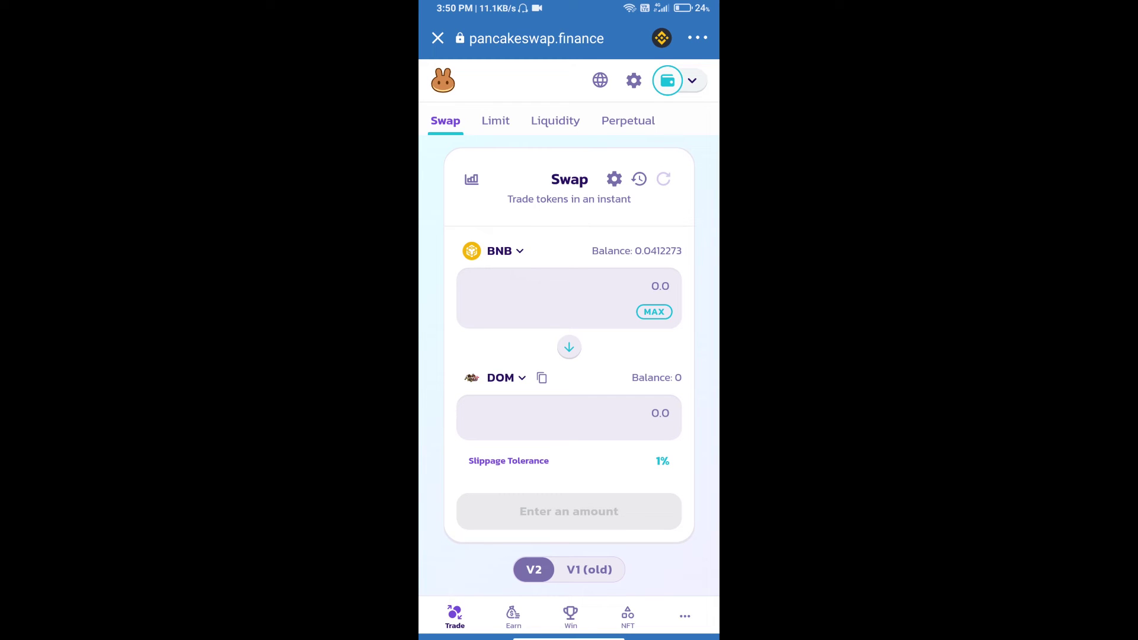
- Enter a custom 1% slippage tolerance in swap settings and close them
left_click(615, 178)
left_click(628, 486)
type("1")
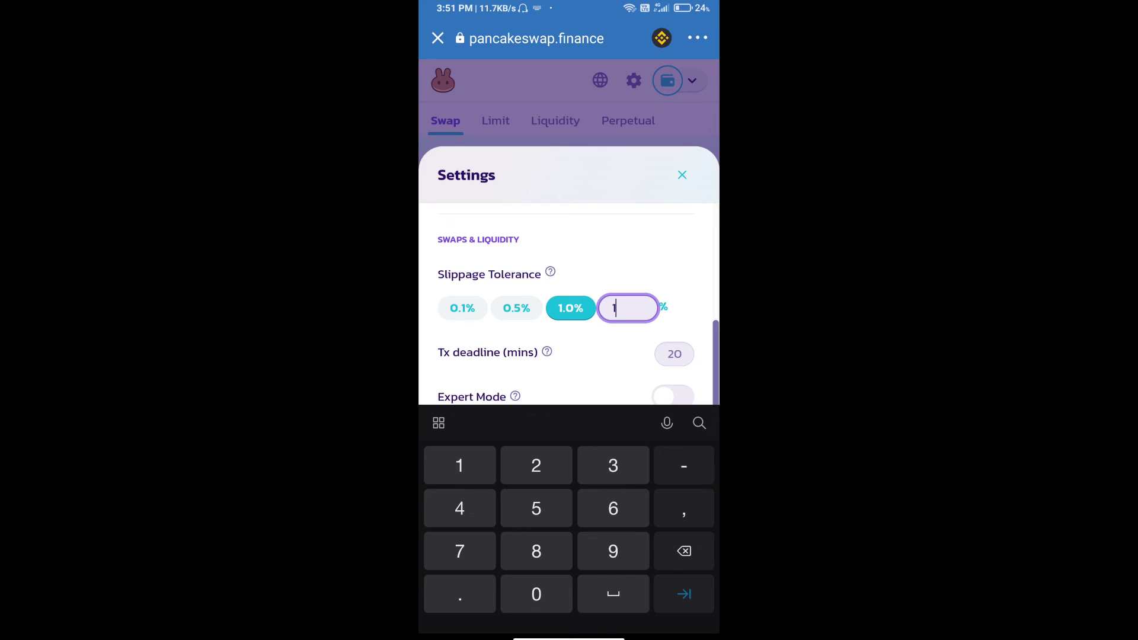
left_click(682, 176)
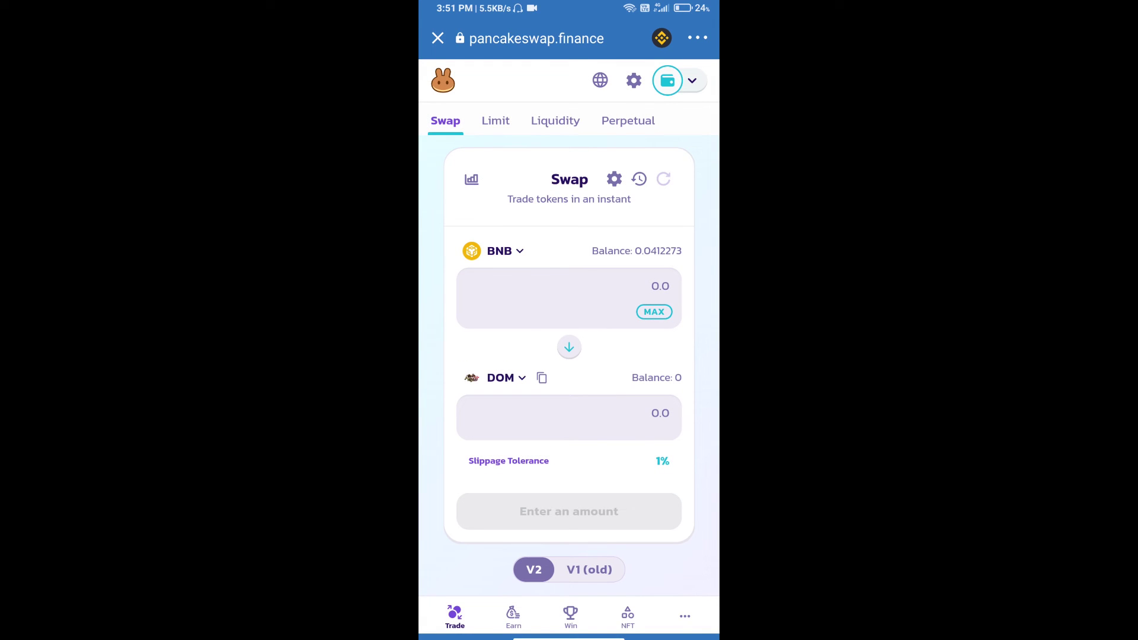
- Enter 10 DOM to receive and review the BNB-to-DOM swap
left_click(569, 412)
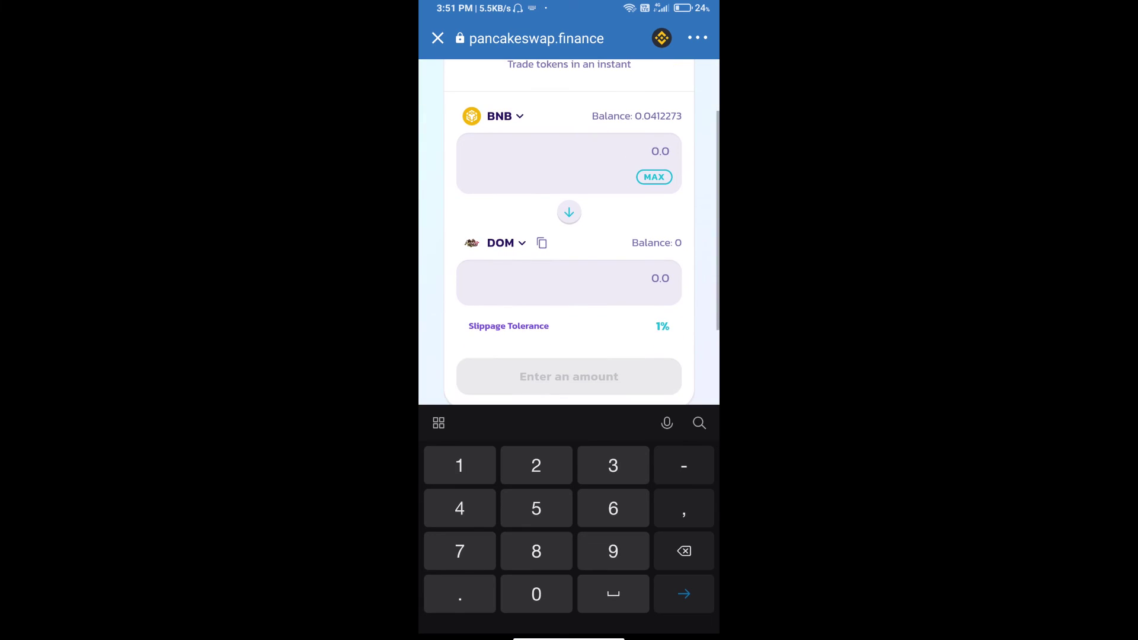
type("10")
scroll(570, 231, "down", 5)
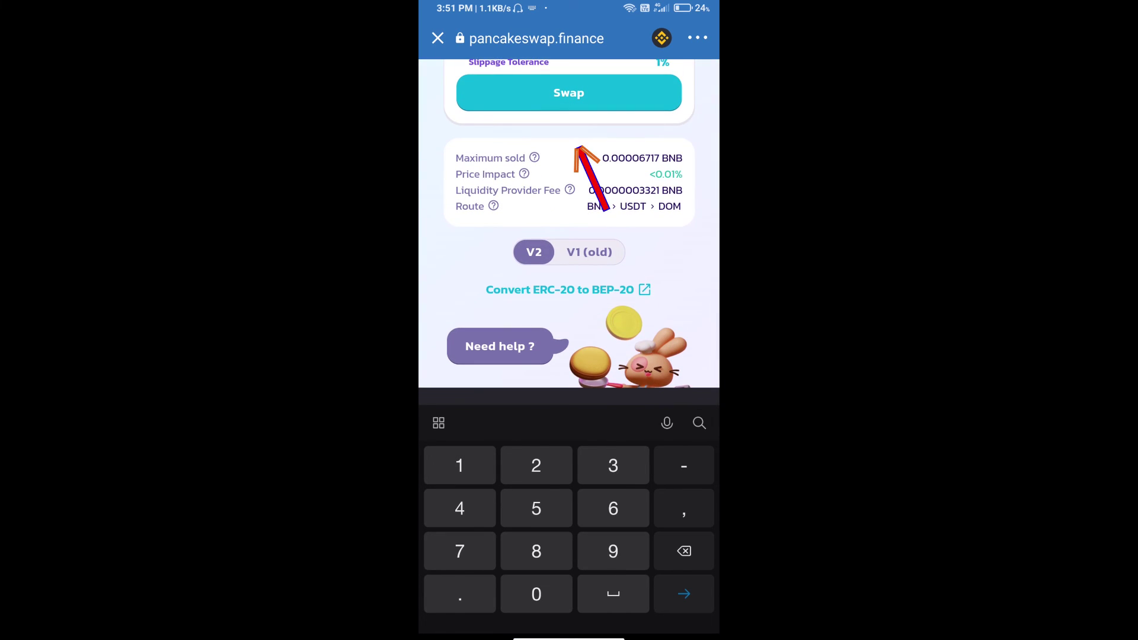
left_click(569, 92)
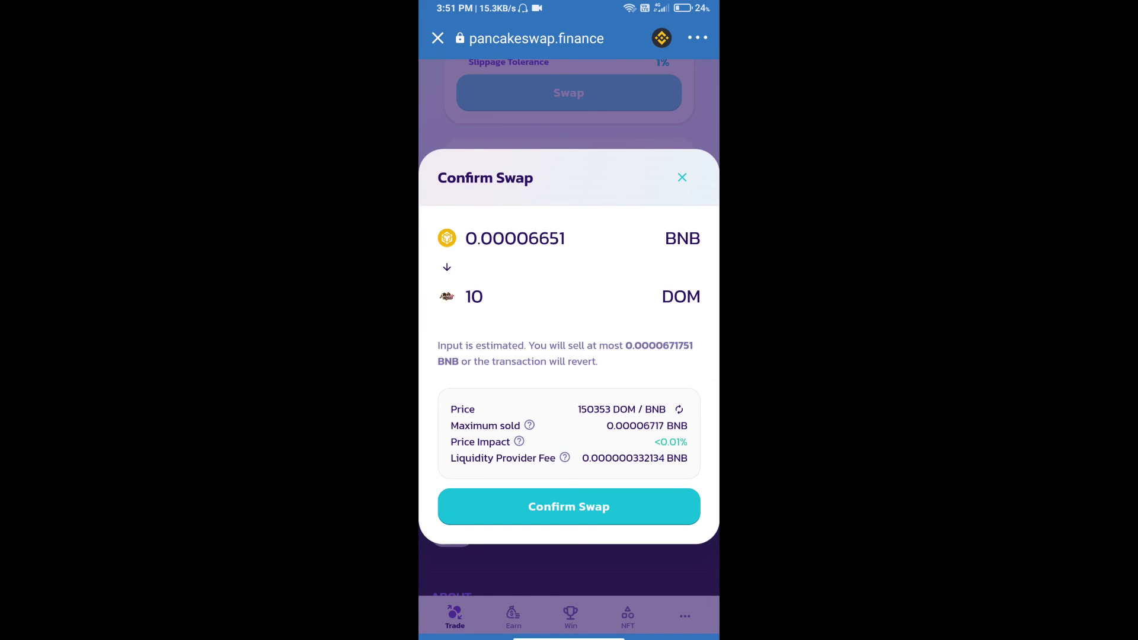